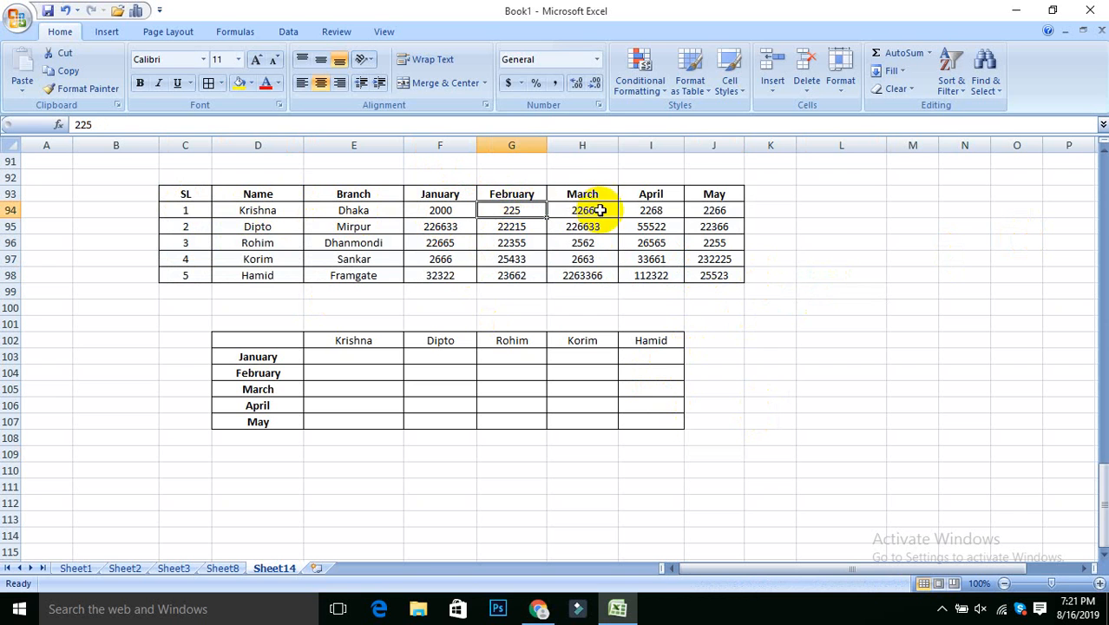
# - Examine the monthly values, names and month headers of the source table and the month labels of the summary table below it
pyautogui.click(599, 209)
pyautogui.click(669, 212)
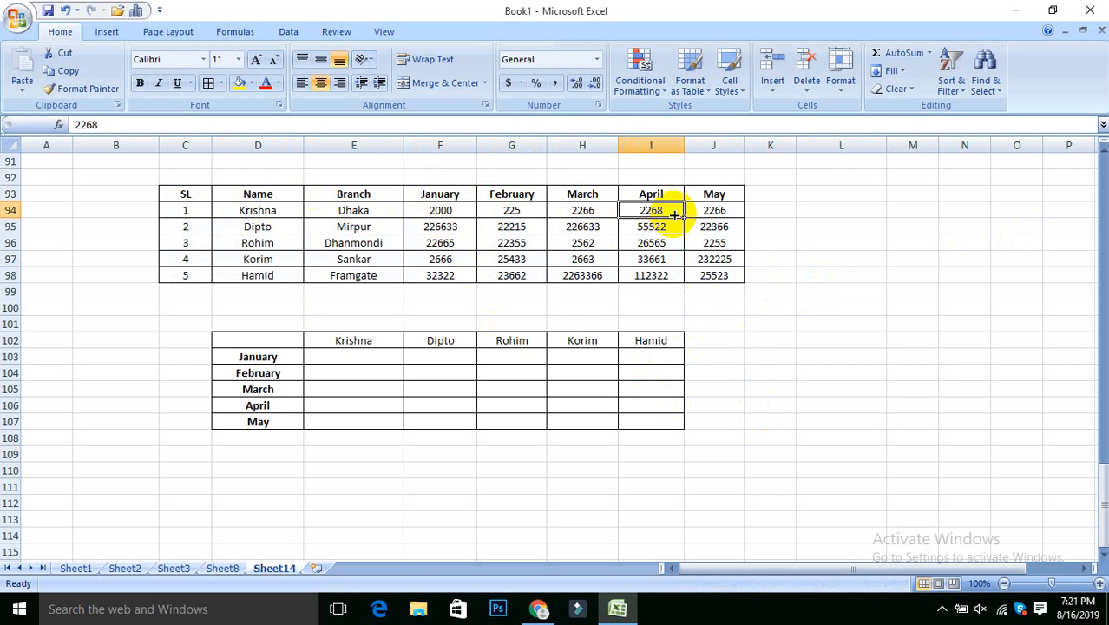
pyautogui.click(716, 213)
pyautogui.moveTo(286, 228); pyautogui.dragTo(281, 257)
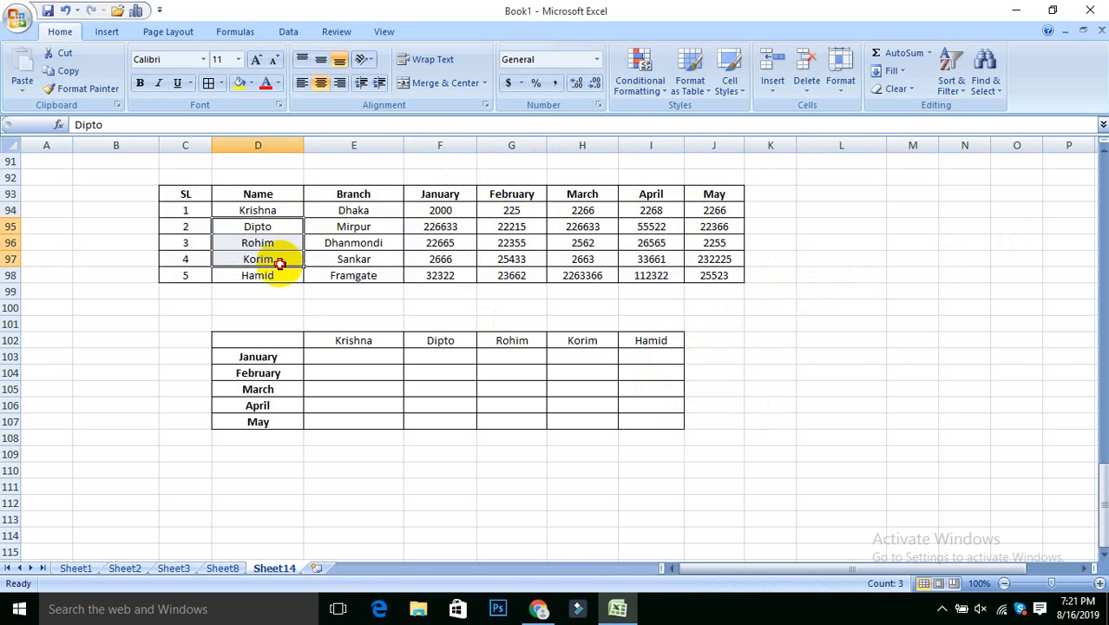
pyautogui.click(770, 303)
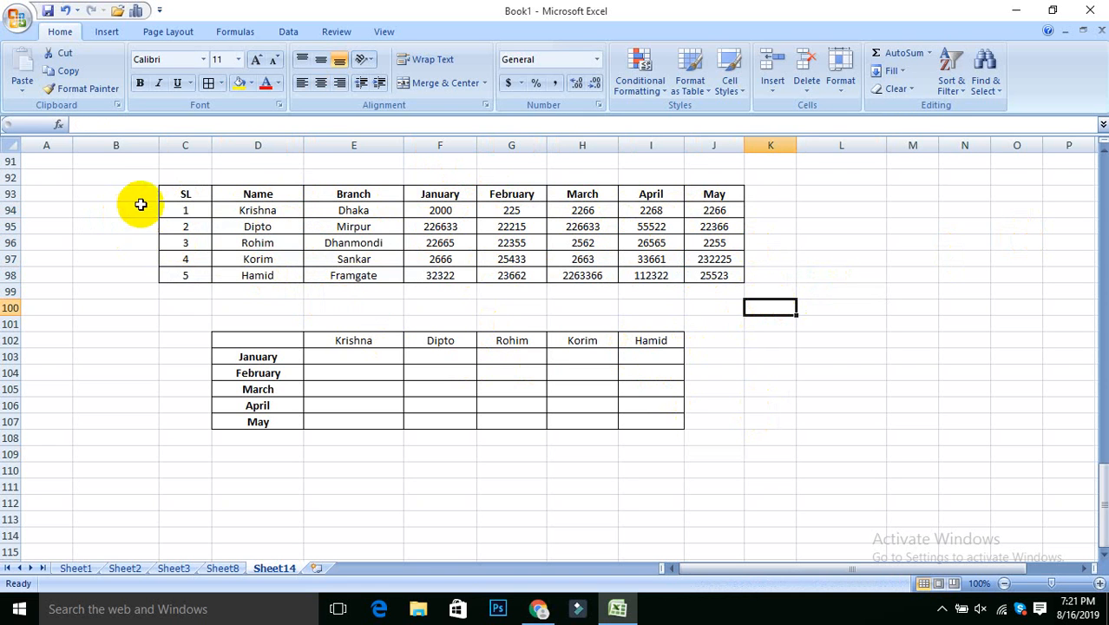
pyautogui.click(165, 192)
pyautogui.moveTo(430, 196); pyautogui.dragTo(772, 196)
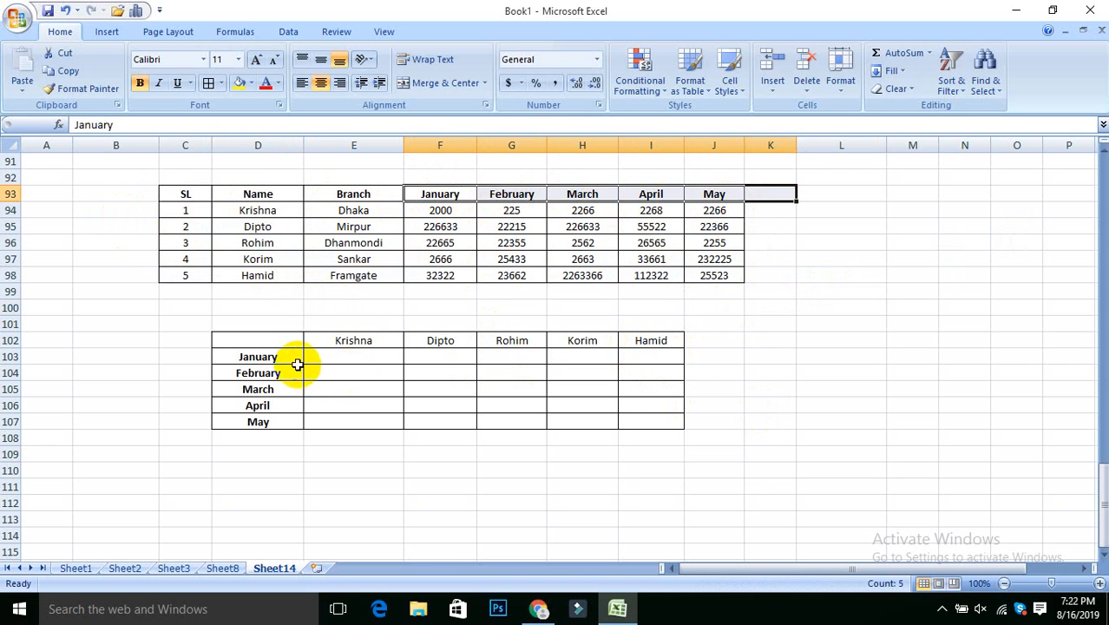
pyautogui.moveTo(294, 359); pyautogui.dragTo(291, 415)
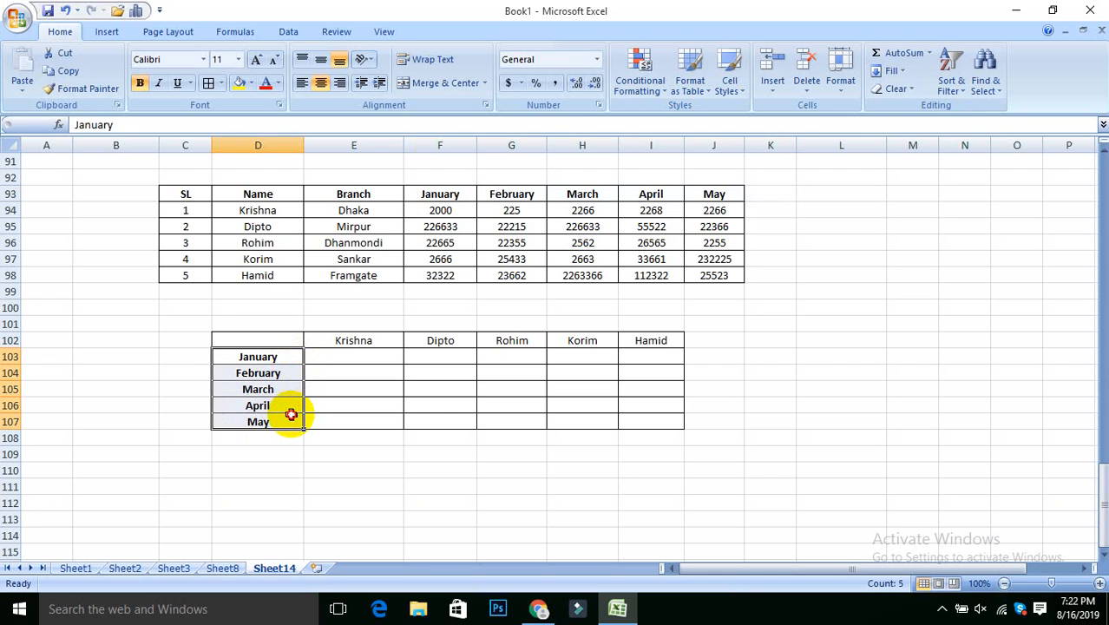
pyautogui.click(379, 415)
# - Start an HLOOKUP formula in E103 with the January label in D103 as the lookup value
pyautogui.click(383, 354)
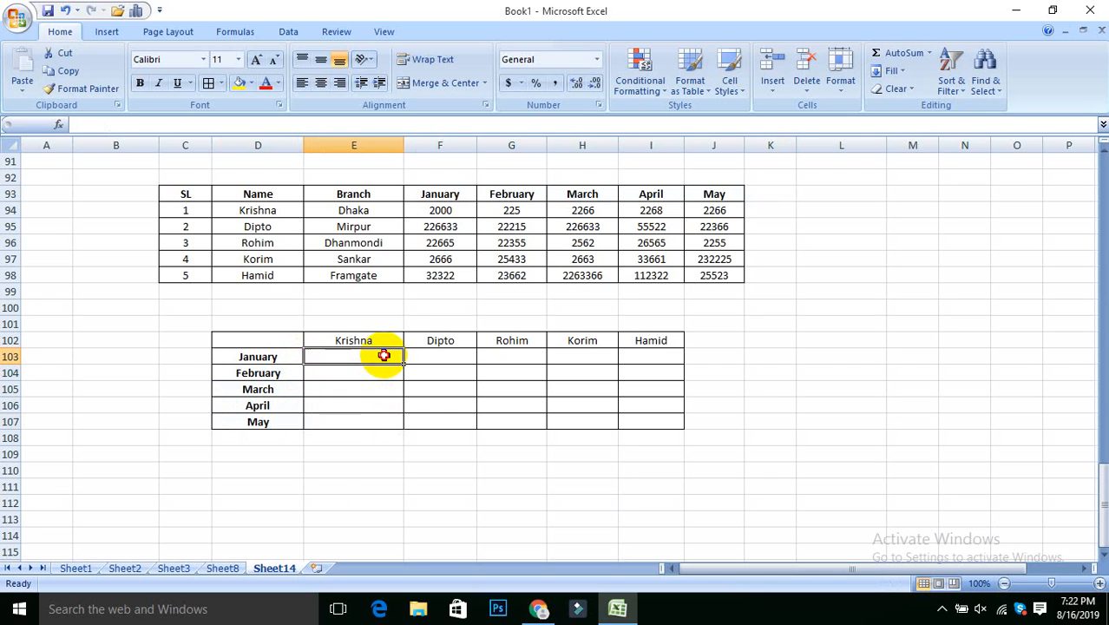
pyautogui.write('=')
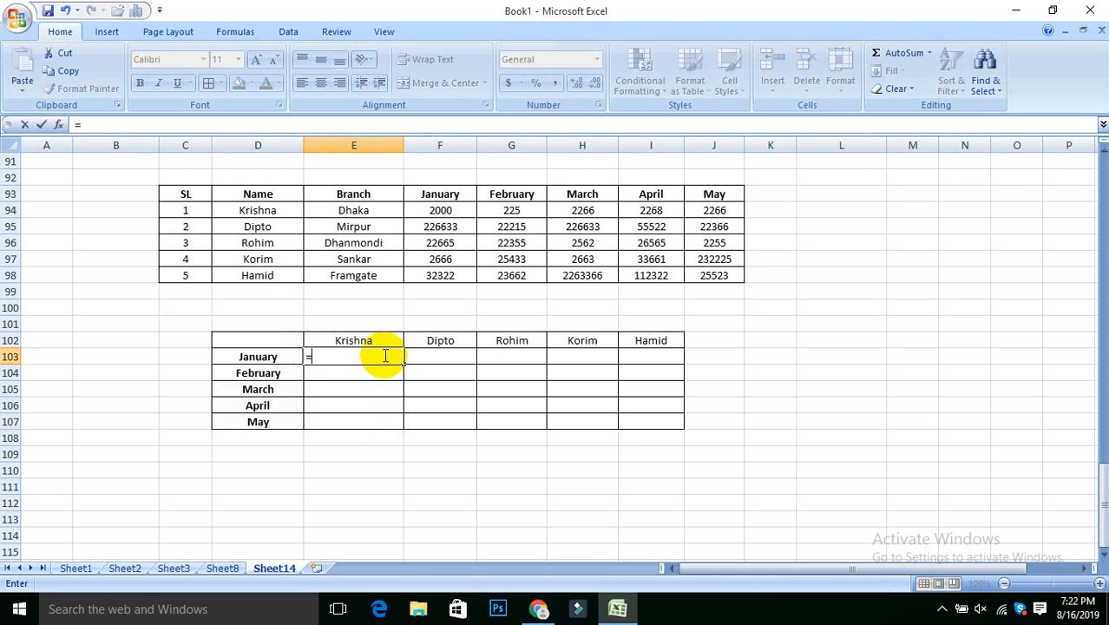
pyautogui.write('HL')
pyautogui.press('Tab')
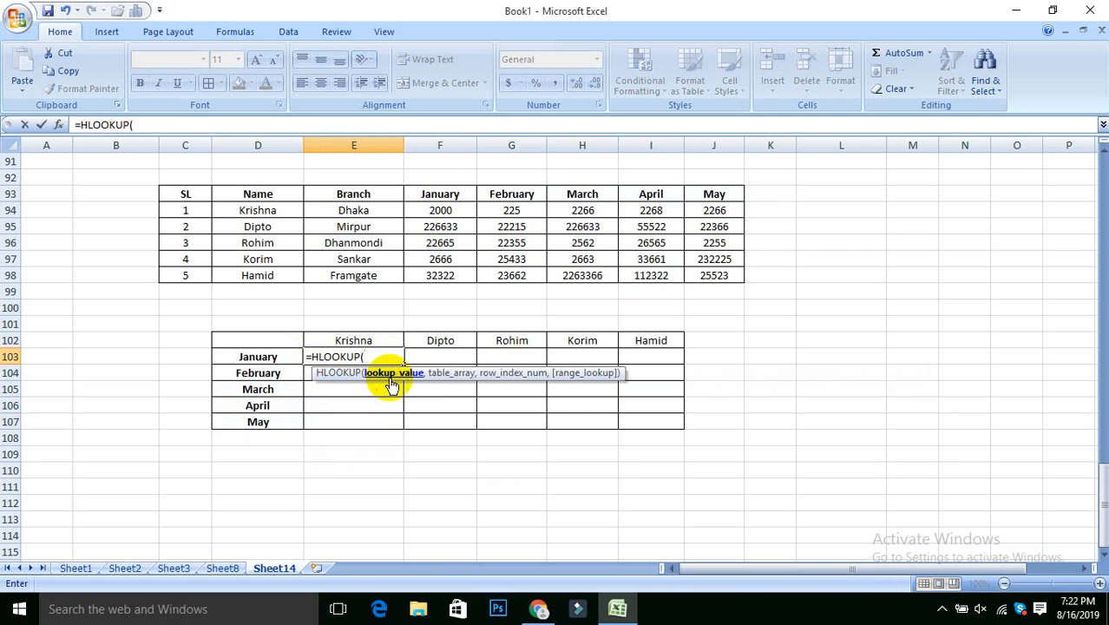
pyautogui.click(278, 360)
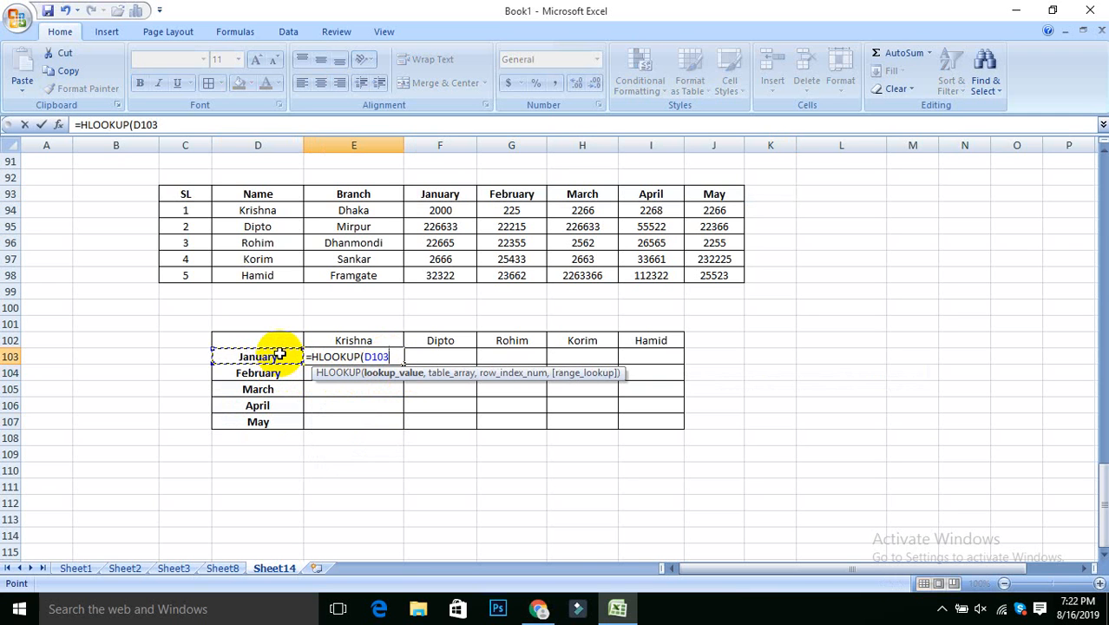
pyautogui.write(',')
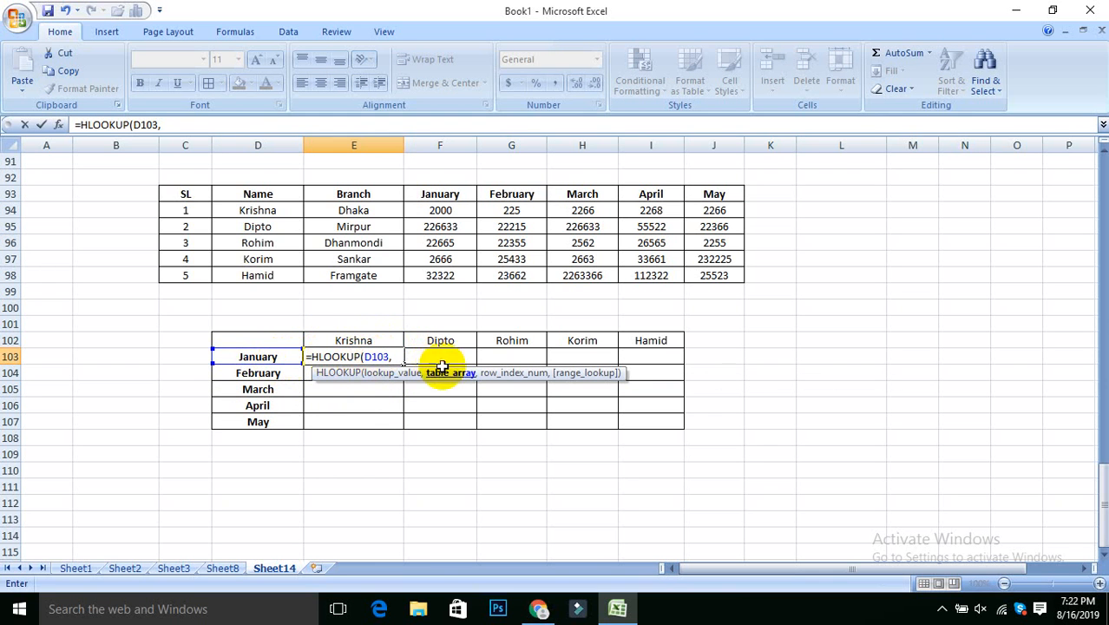
# - Complete the E103 HLOOKUP with table range C93:J98, row index 2 and FALSE for an exact match
pyautogui.moveTo(185, 194); pyautogui.dragTo(684, 276)
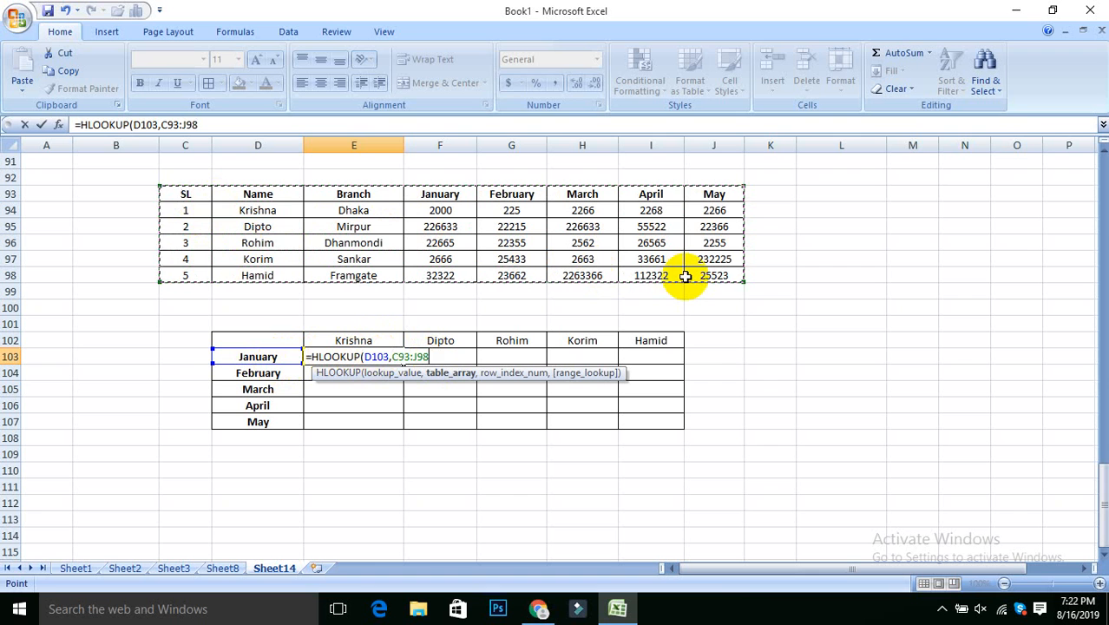
pyautogui.write(',2')
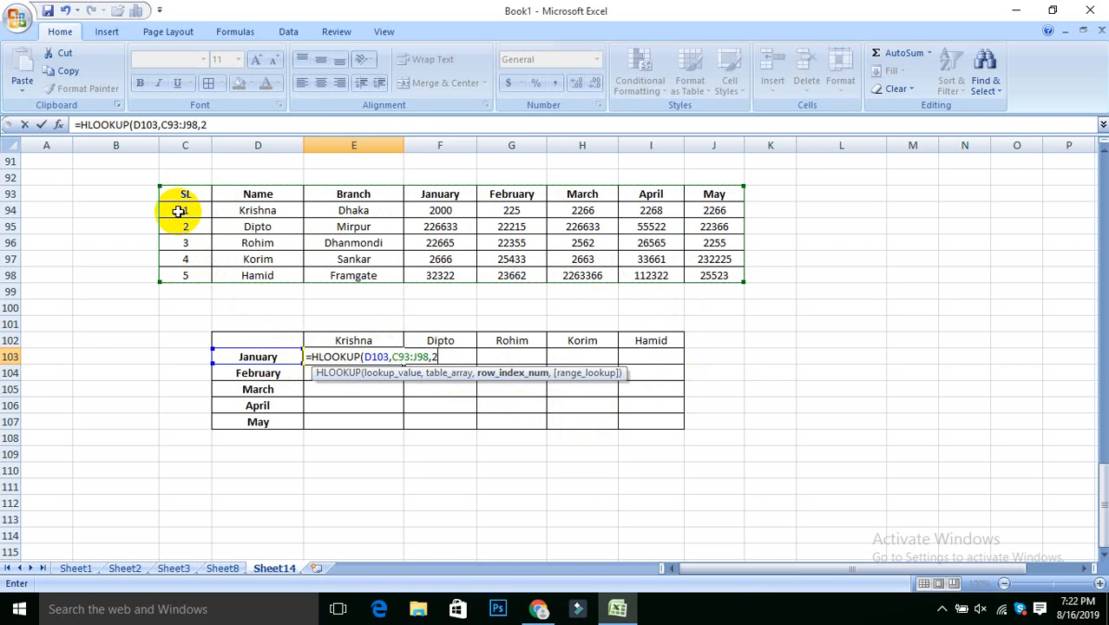
pyautogui.write(',')
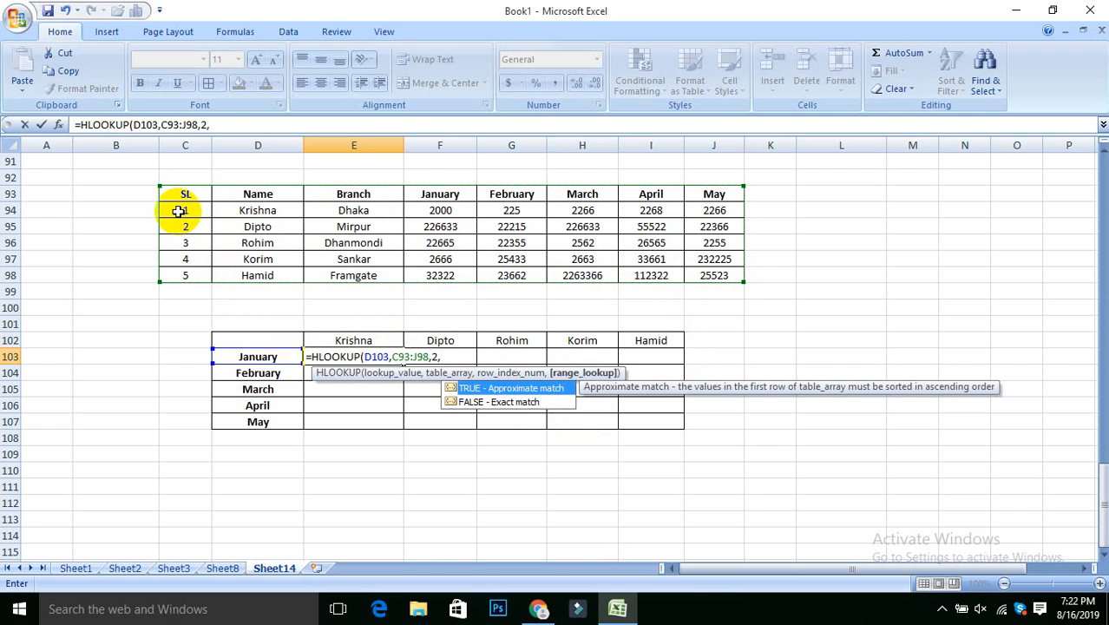
pyautogui.click(471, 403)
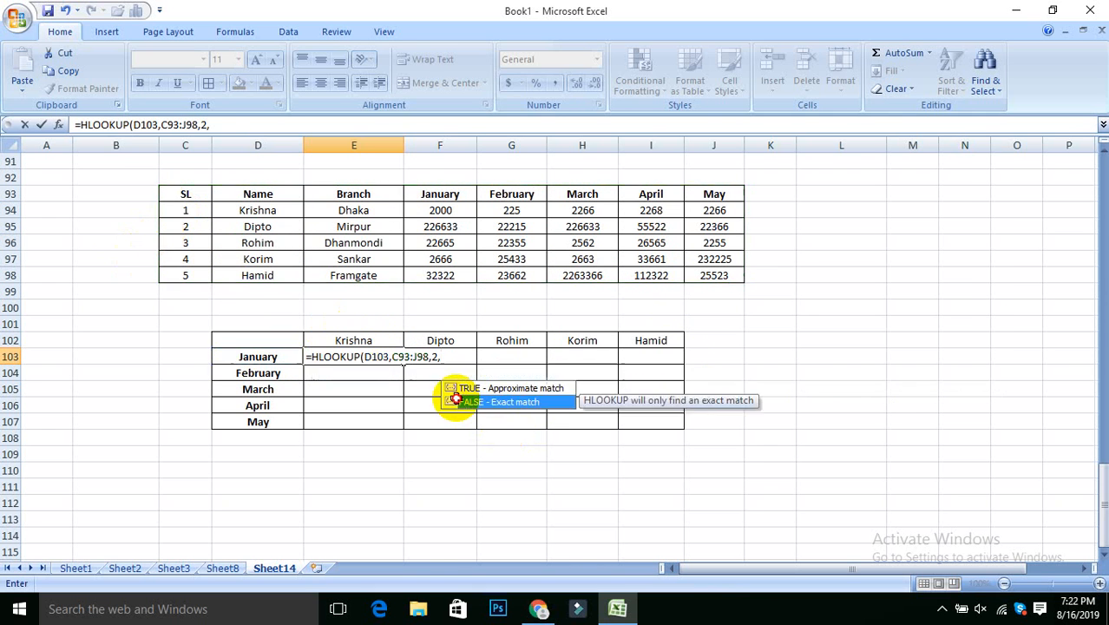
pyautogui.doubleClick(455, 400)
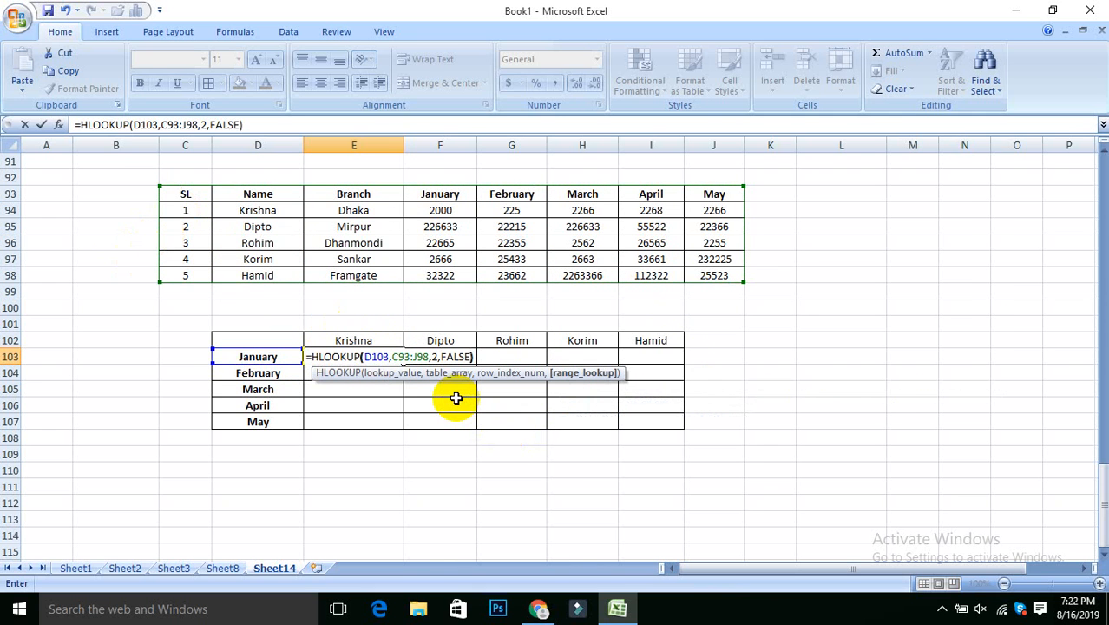
pyautogui.write(')')
pyautogui.press('Return')
# - Fill the January HLOOKUP formula from E103 down through the May row in E107
pyautogui.click(389, 357)
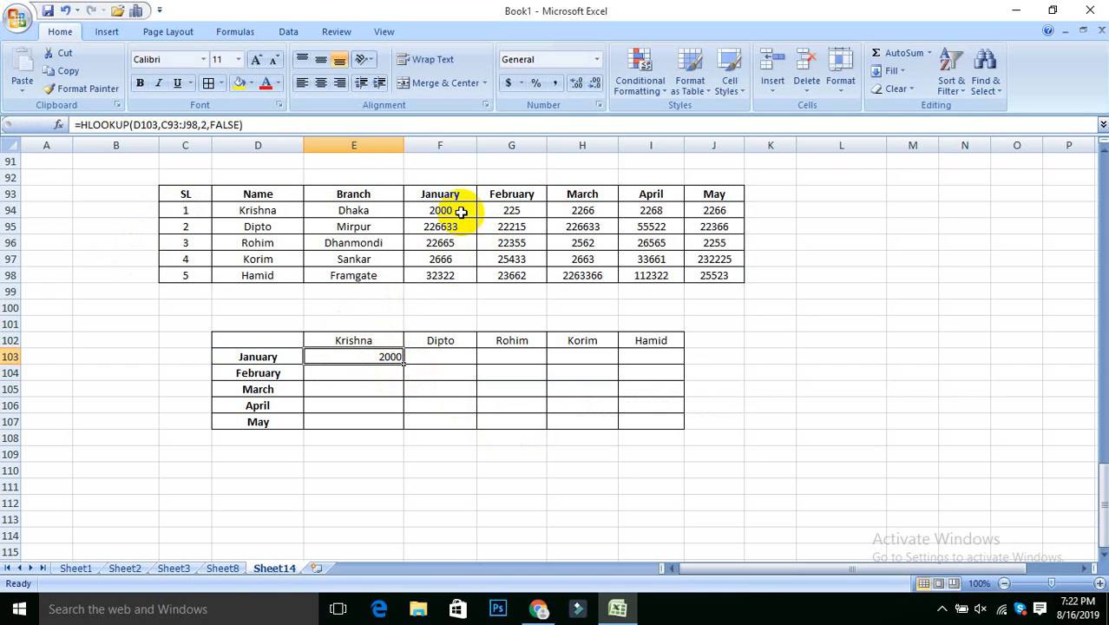
pyautogui.moveTo(402, 365); pyautogui.dragTo(397, 424)
pyautogui.click(393, 486)
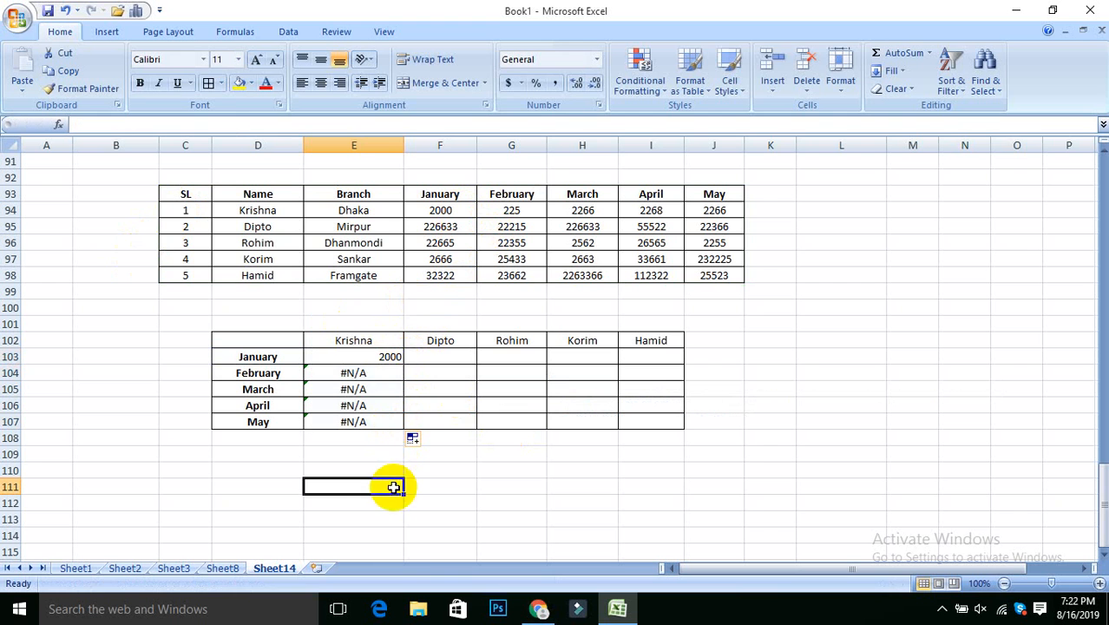
# - Compare the HLOOKUP formulas in E103 and E104 to check how their lookup and table references differ
pyautogui.click(380, 356)
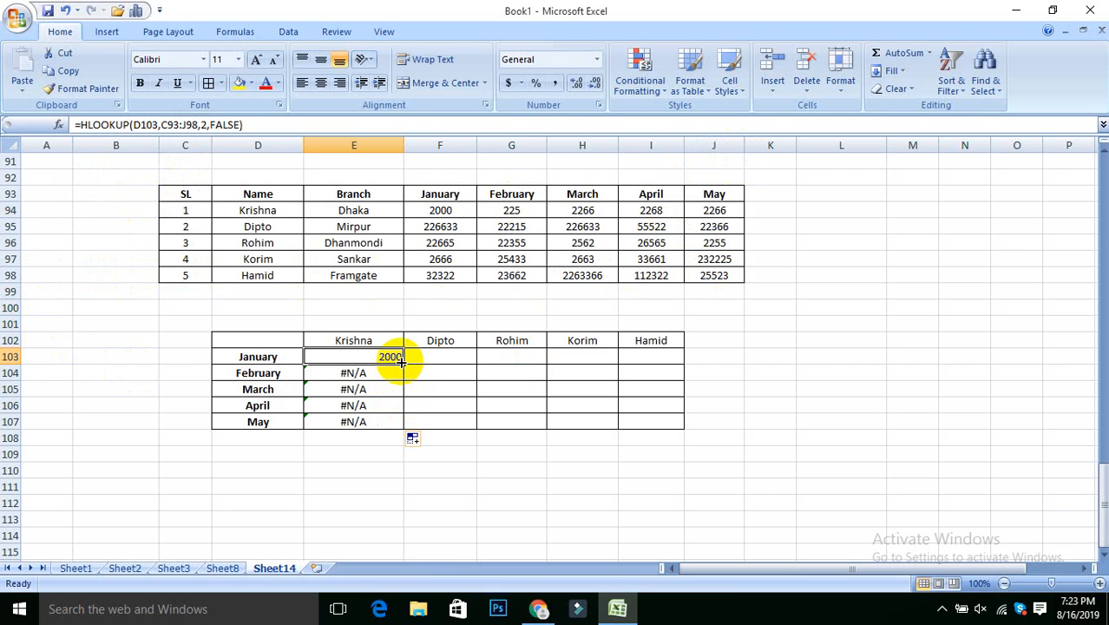
pyautogui.doubleClick(149, 125)
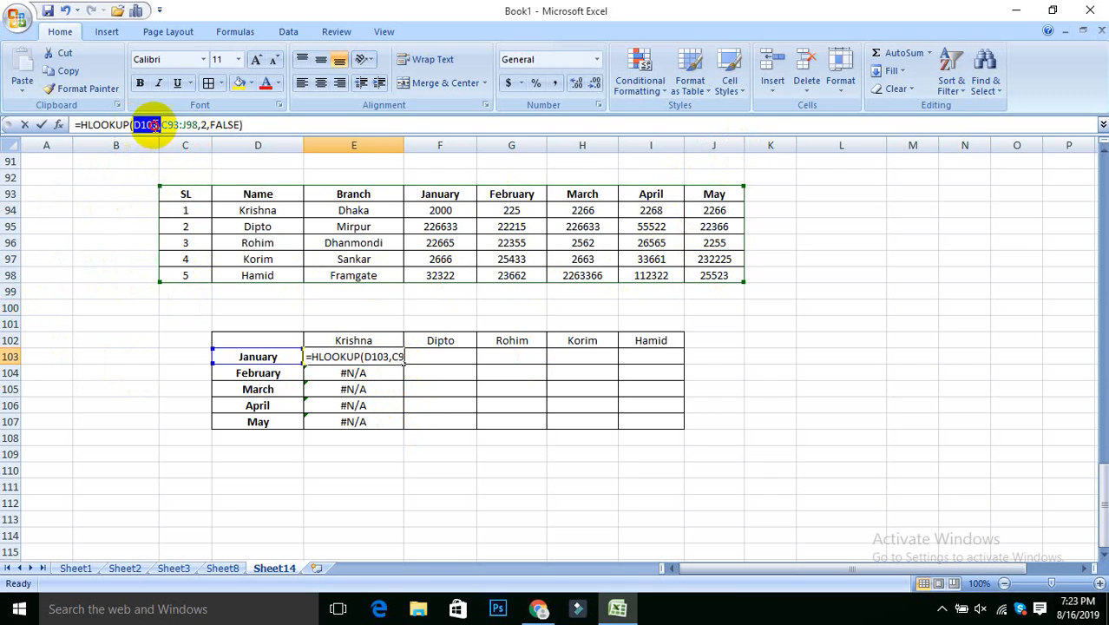
pyautogui.moveTo(149, 125); pyautogui.dragTo(233, 132)
pyautogui.click(249, 128)
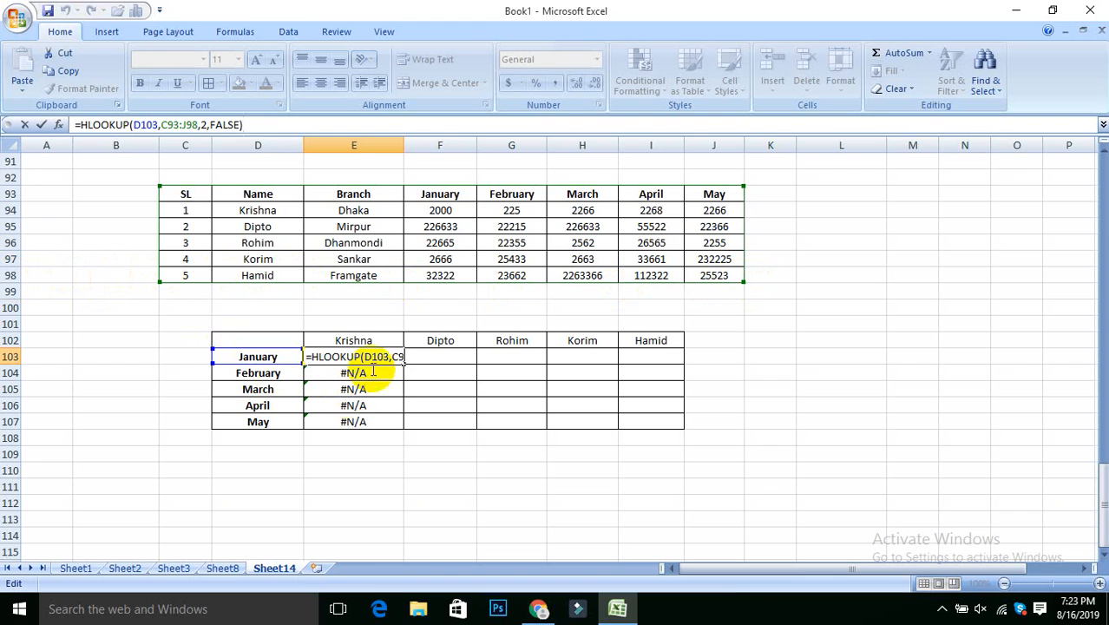
pyautogui.press('Return')
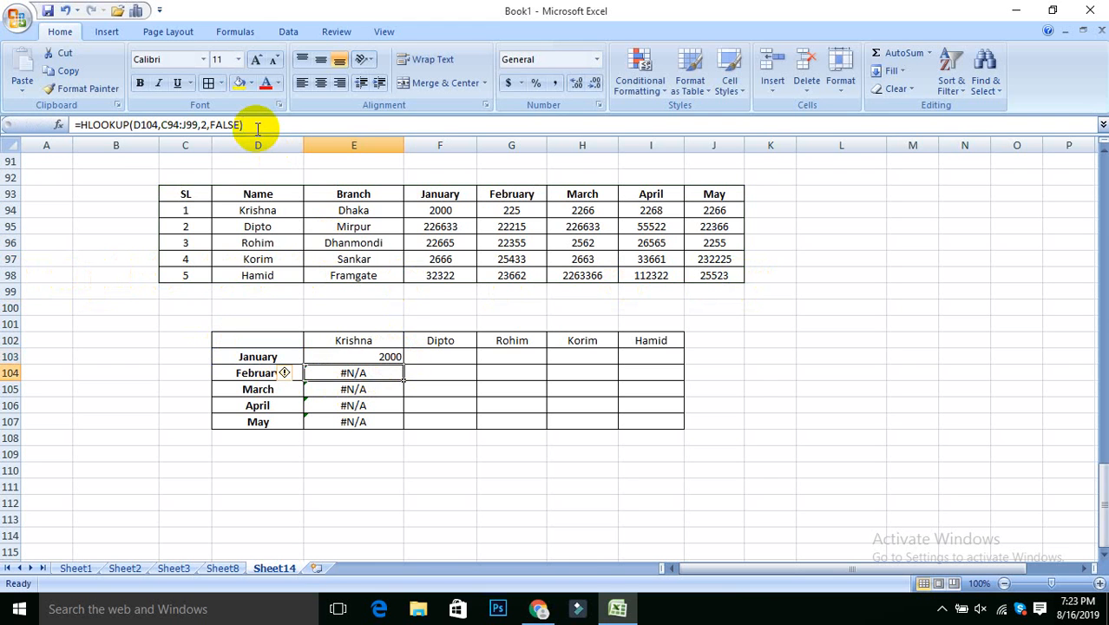
pyautogui.click(366, 355)
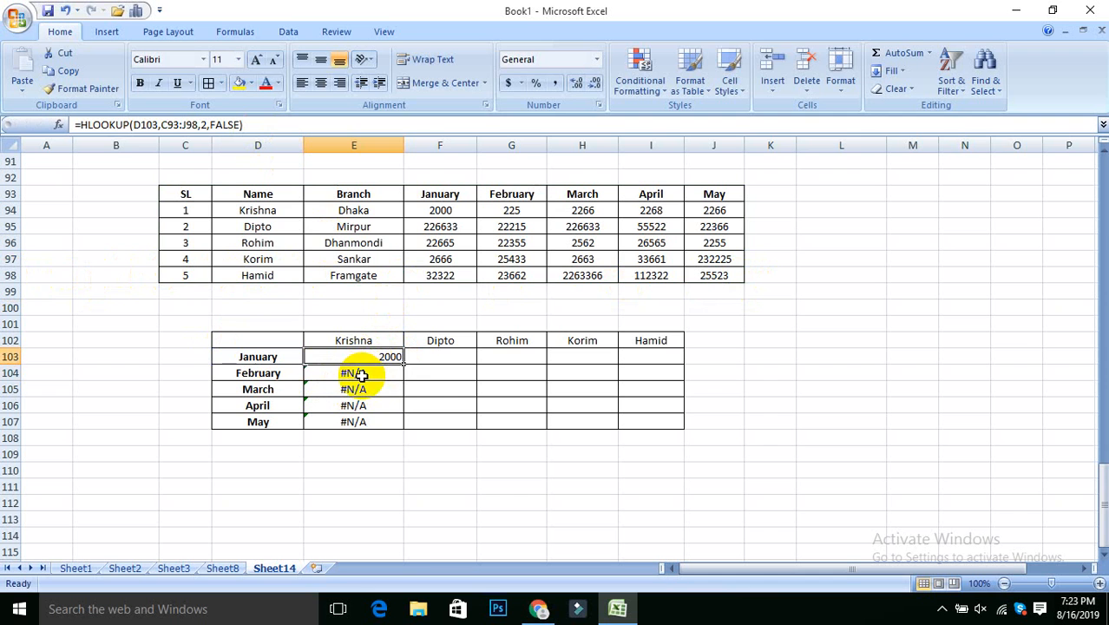
pyautogui.click(374, 377)
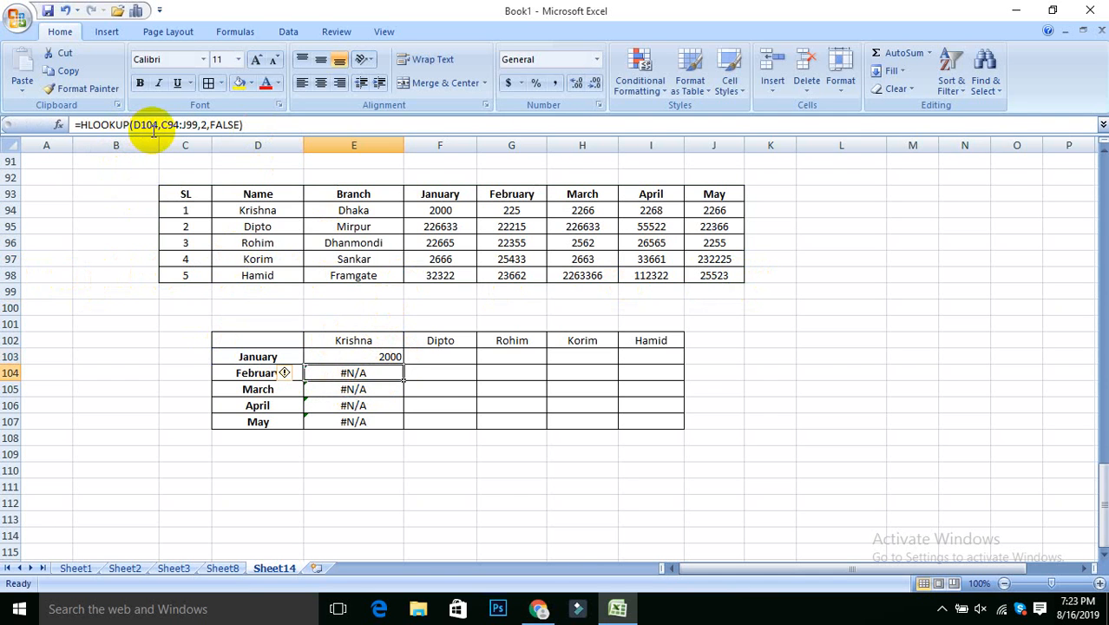
pyautogui.click(372, 355)
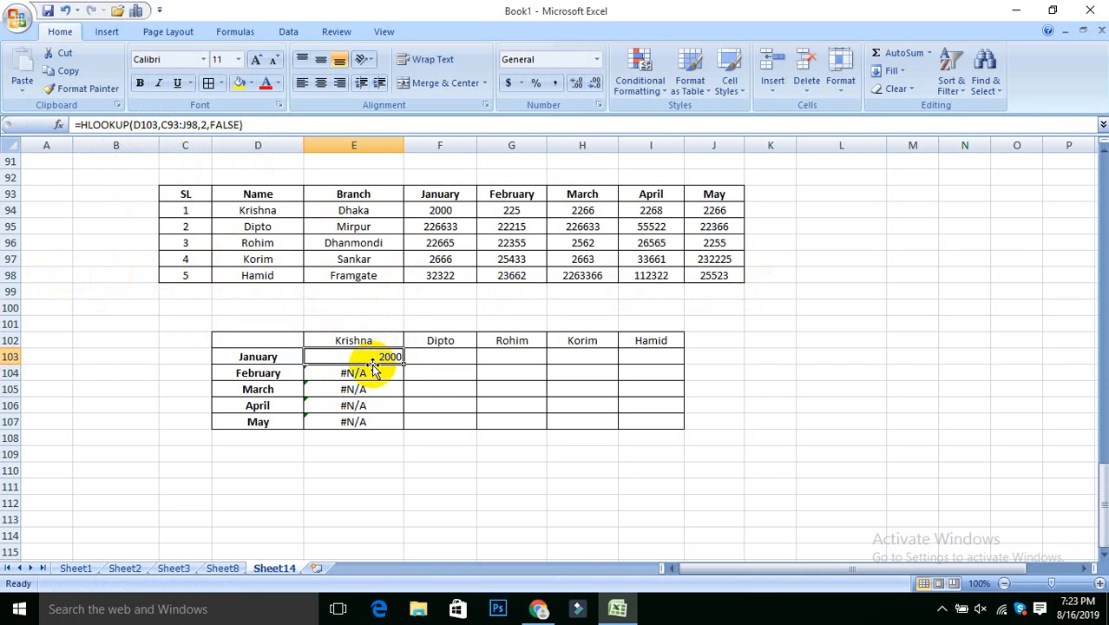
pyautogui.click(371, 371)
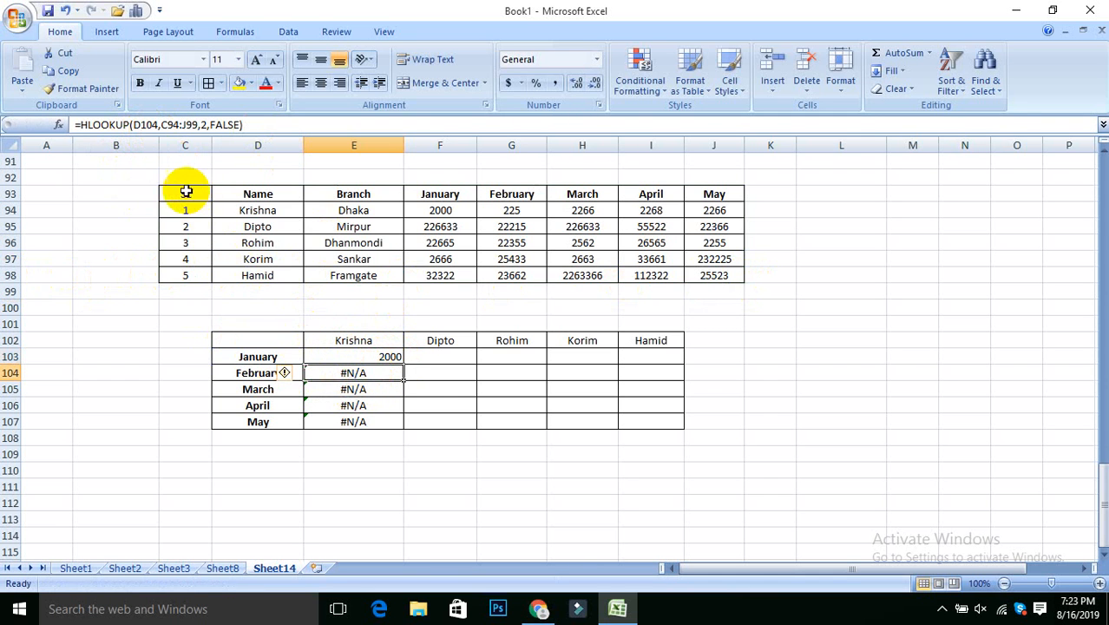
pyautogui.click(198, 126)
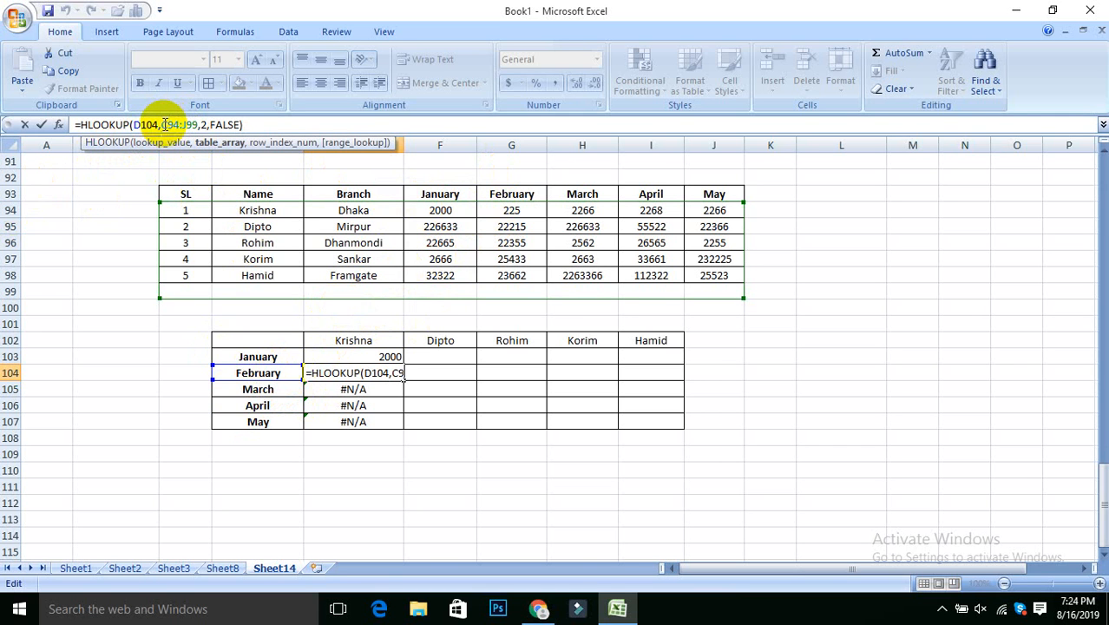
pyautogui.click(163, 125)
pyautogui.write('$C')
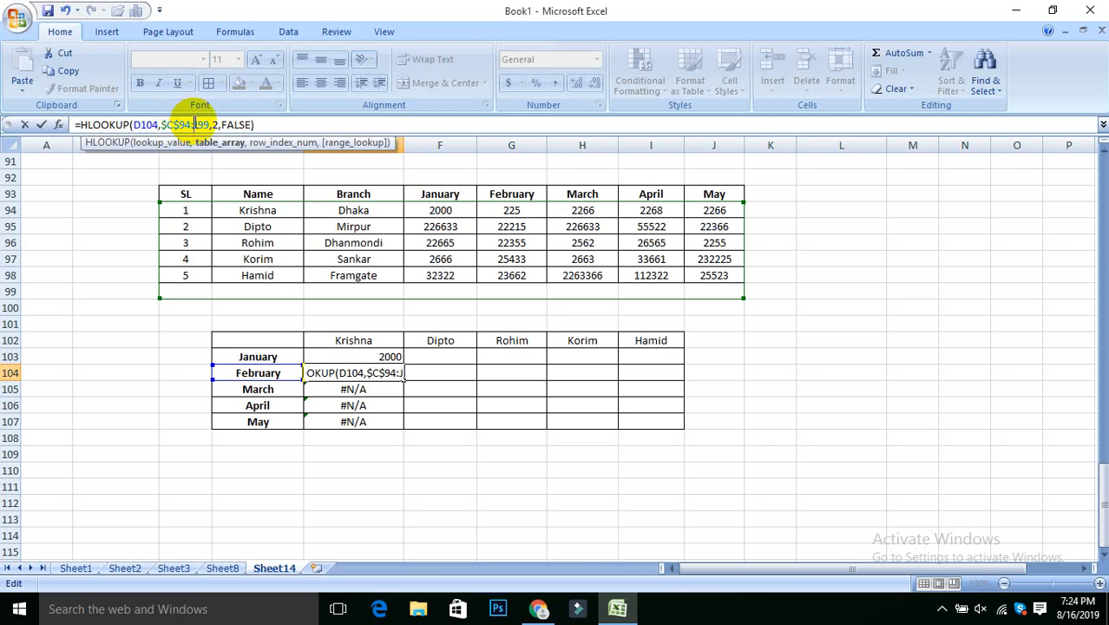
pyautogui.write('$')
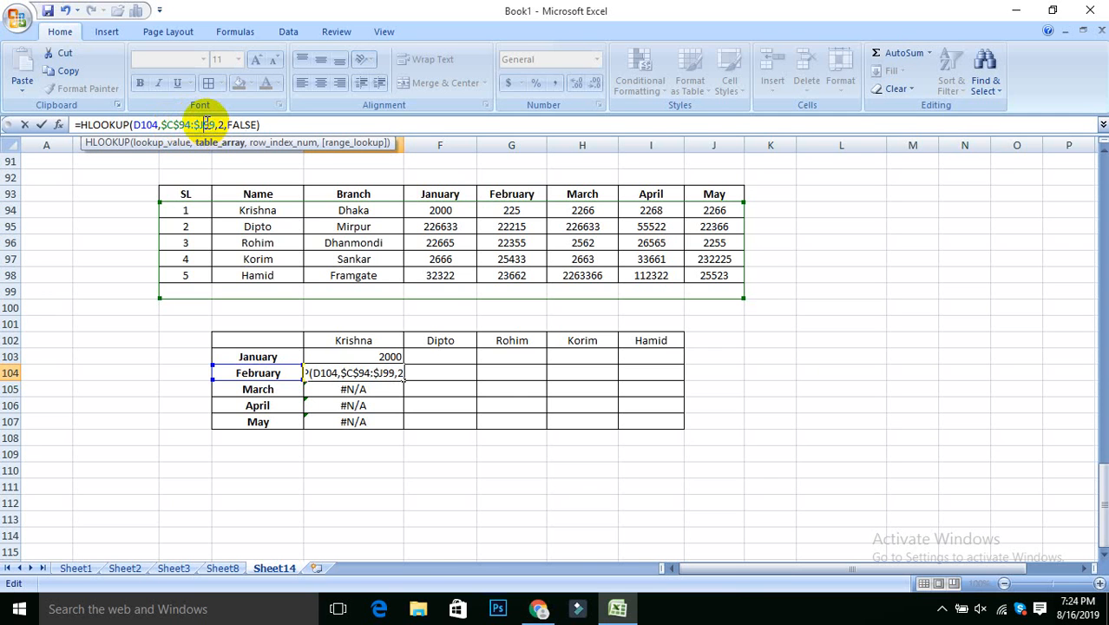
pyautogui.click(206, 125)
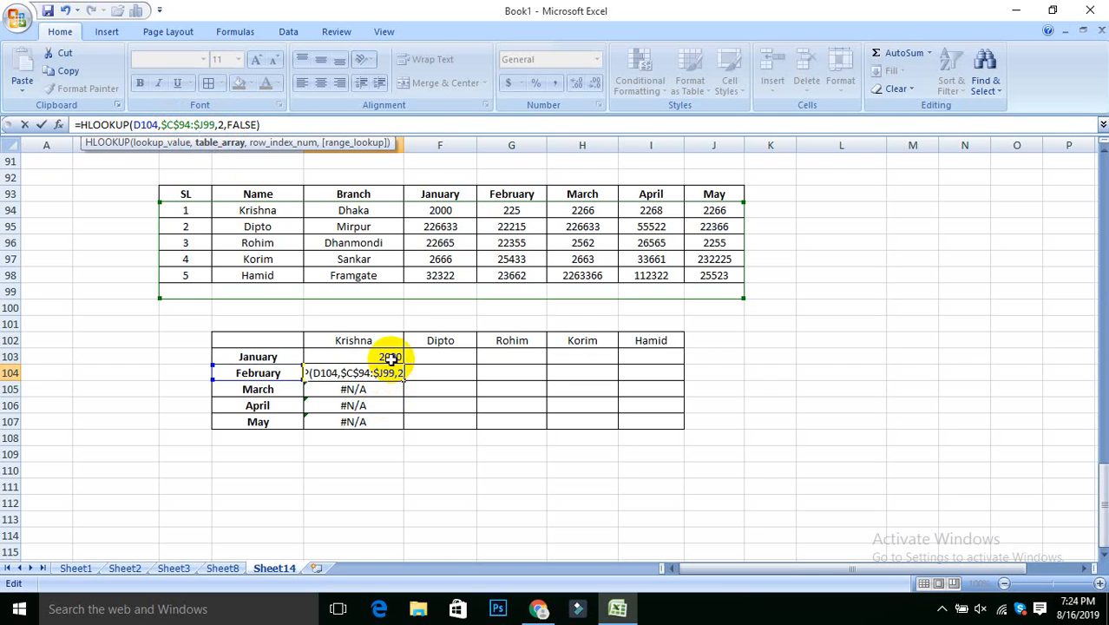
pyautogui.press('BackSpace')
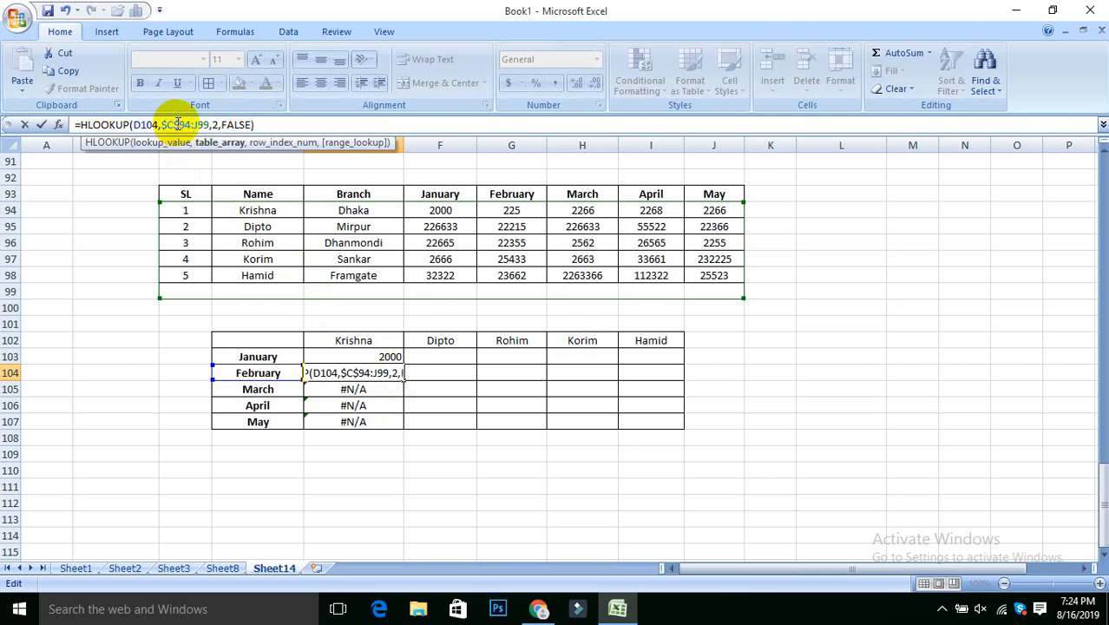
pyautogui.click(177, 124)
pyautogui.press('BackSpace')
pyautogui.click(168, 124)
pyautogui.press('BackSpace')
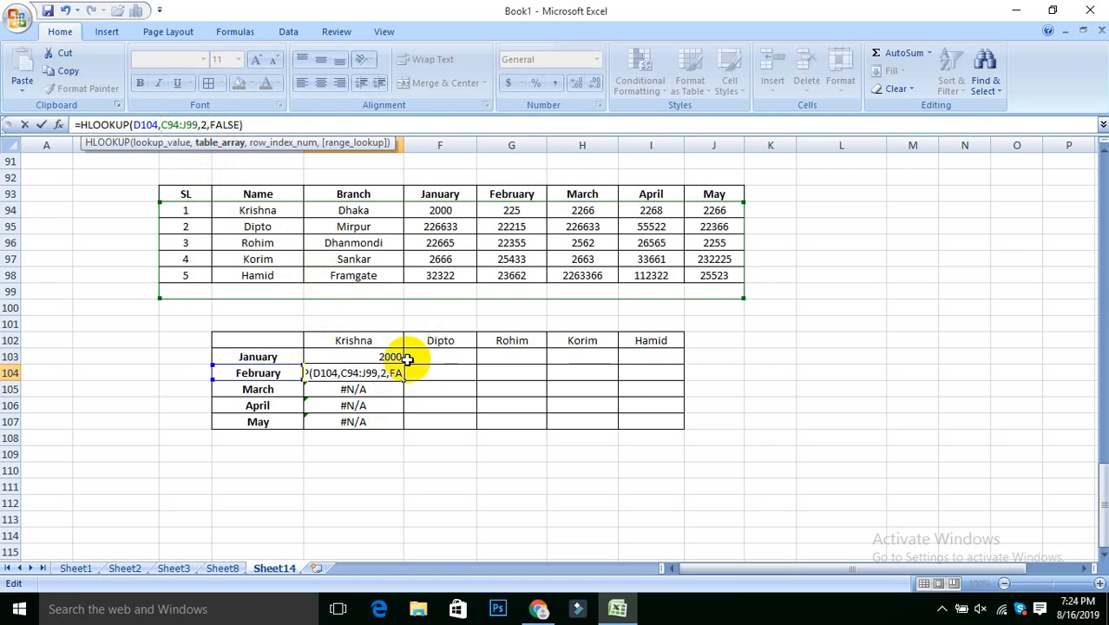
pyautogui.press('Return')
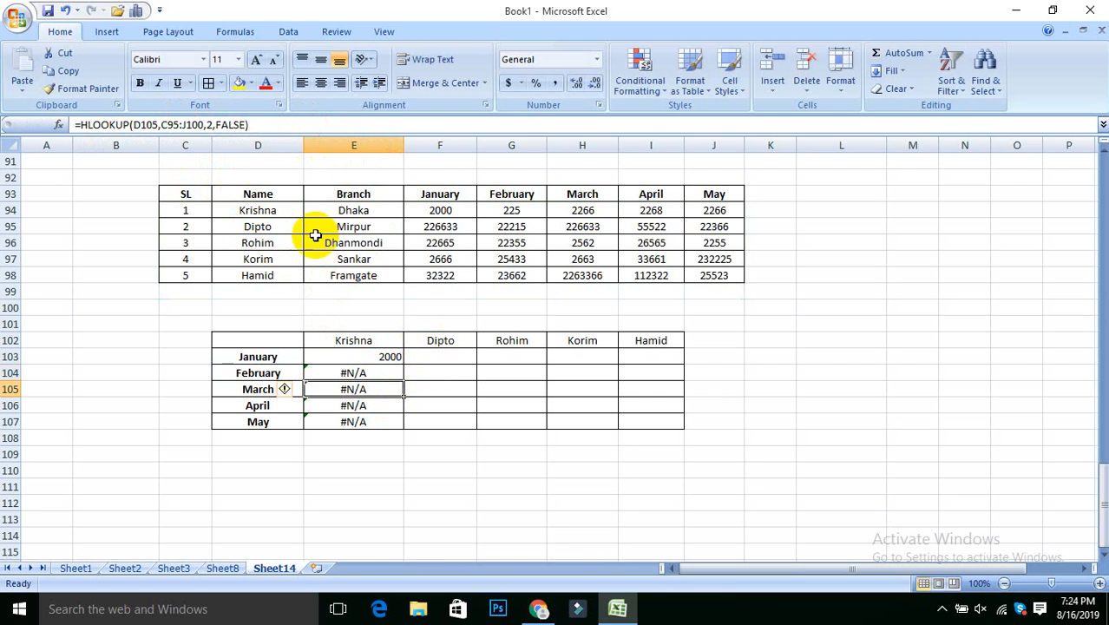
# - Make the table range in the E103 HLOOKUP formula absolute as $C$93:$J$98
pyautogui.click(344, 357)
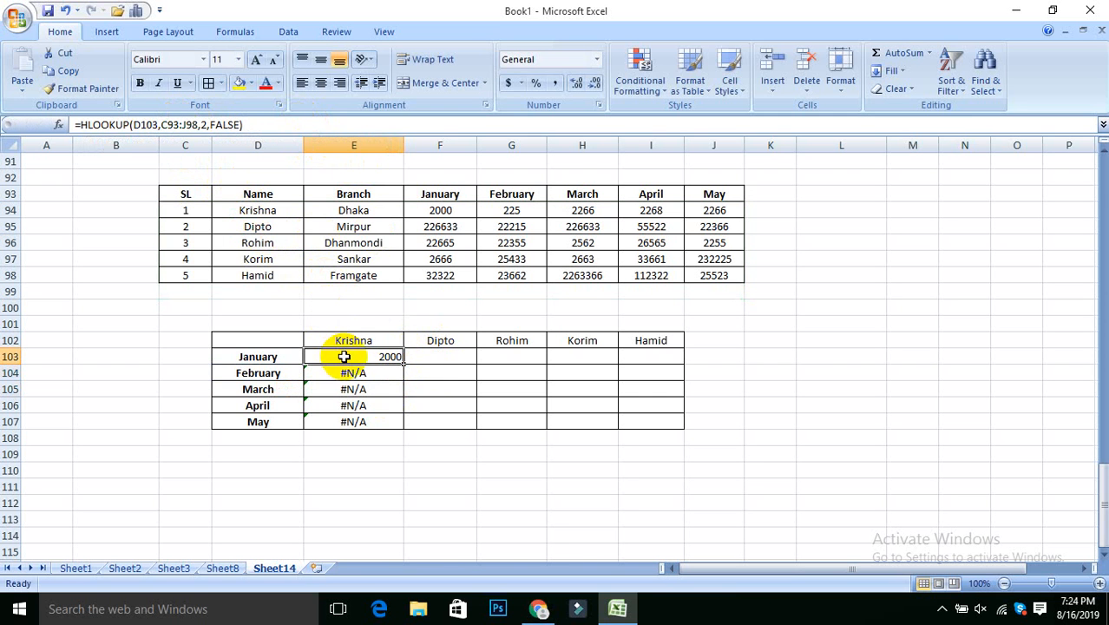
pyautogui.click(162, 124)
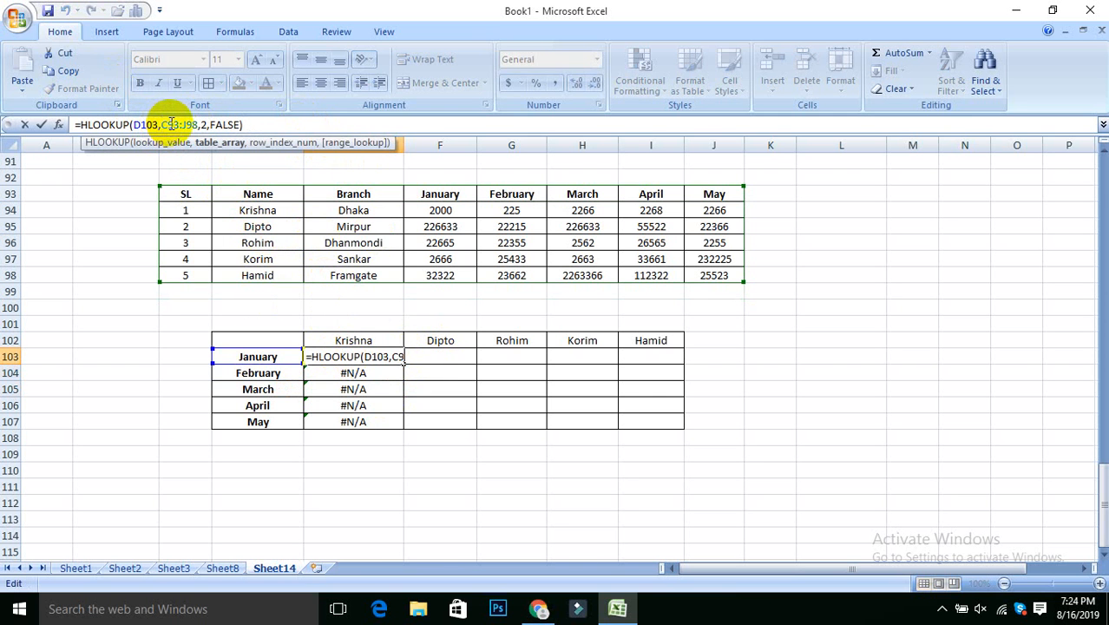
pyautogui.write('$')
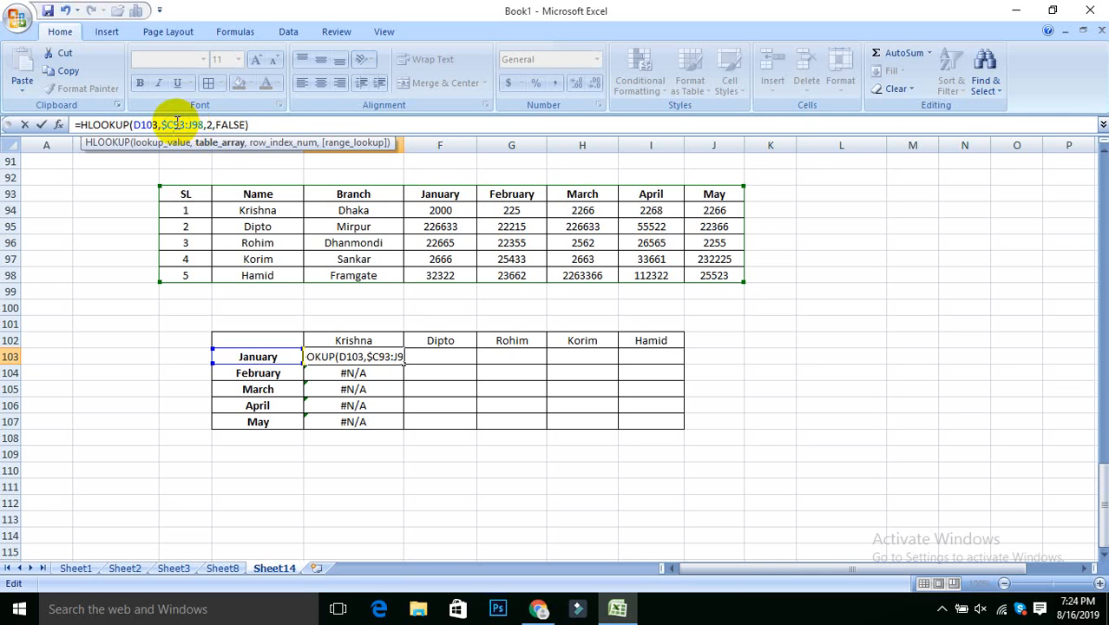
pyautogui.click(174, 124)
pyautogui.write('$')
pyautogui.click(196, 124)
pyautogui.write('$')
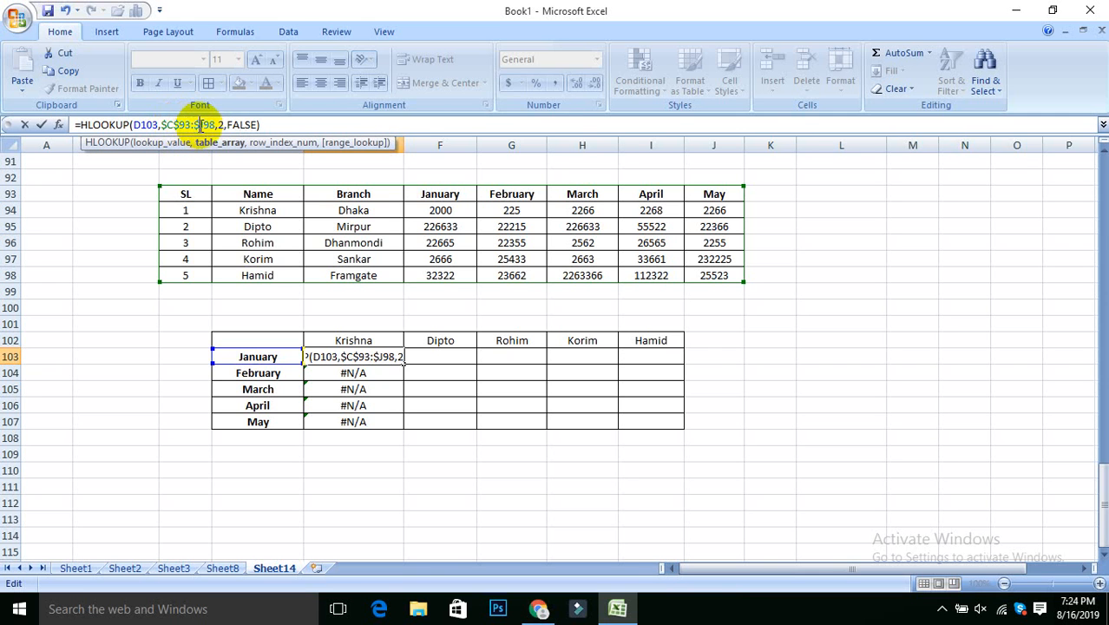
pyautogui.click(205, 124)
pyautogui.write('$')
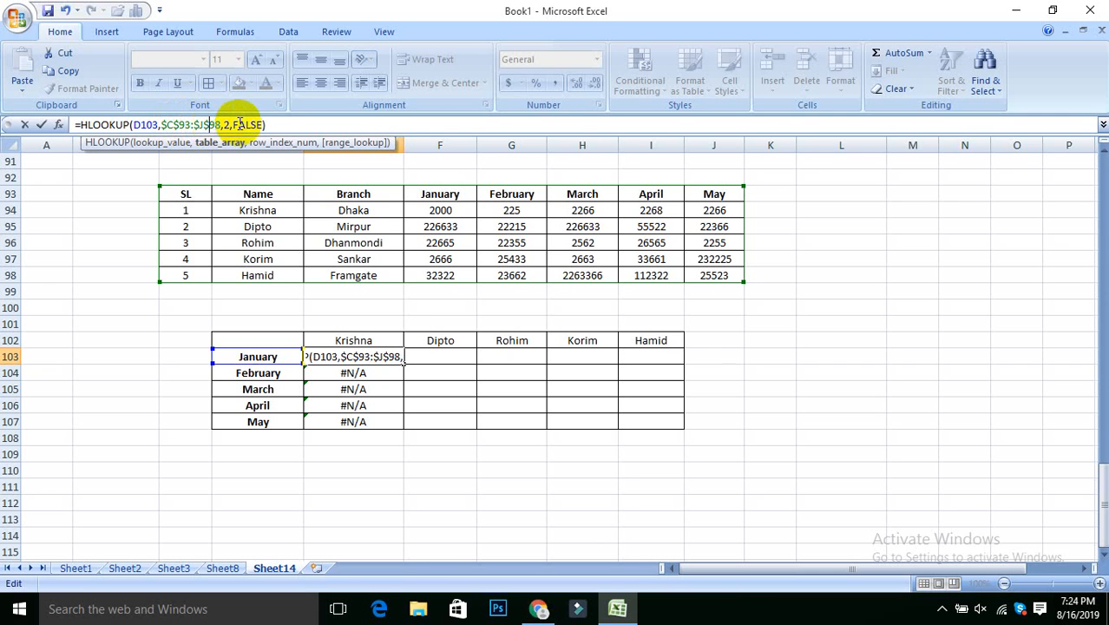
pyautogui.click(268, 125)
pyautogui.press('Return')
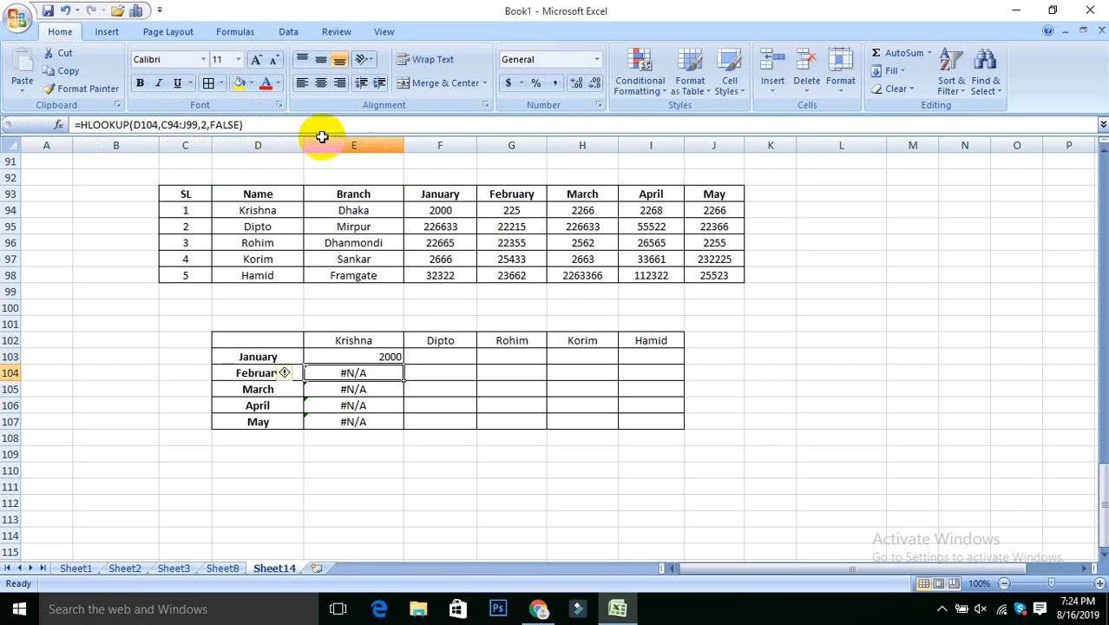
# - Fill the corrected HLOOKUP formula from E103 down through the May row in E107
pyautogui.click(365, 356)
pyautogui.moveTo(404, 363); pyautogui.dragTo(395, 425)
pyautogui.click(395, 453)
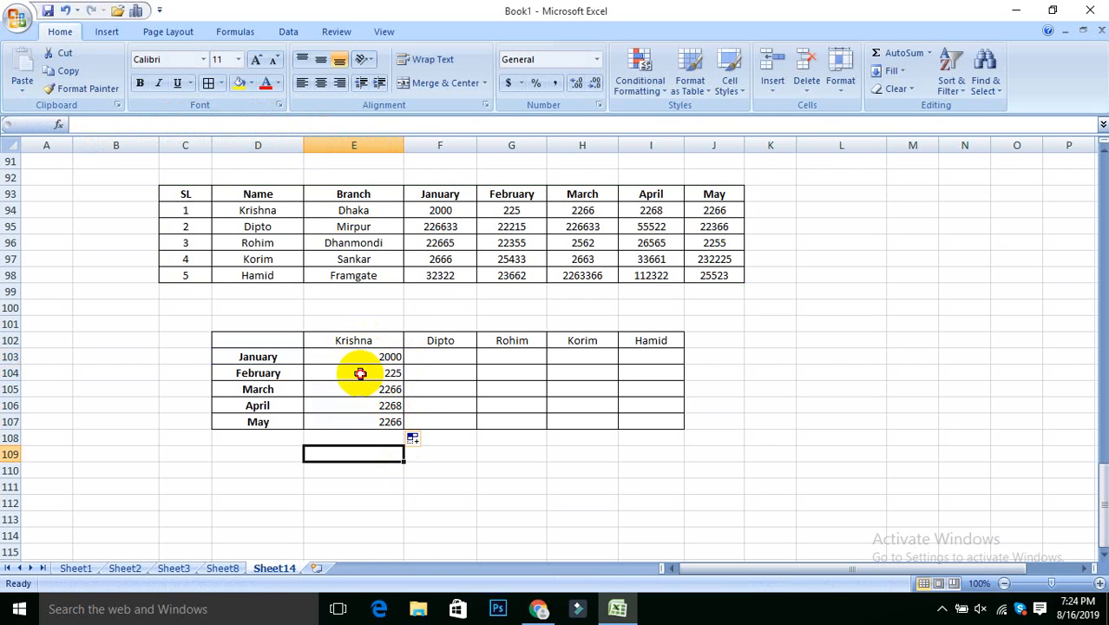
# - Check the February, March and April results in column E against the first data row of the source table
pyautogui.click(362, 372)
pyautogui.click(527, 210)
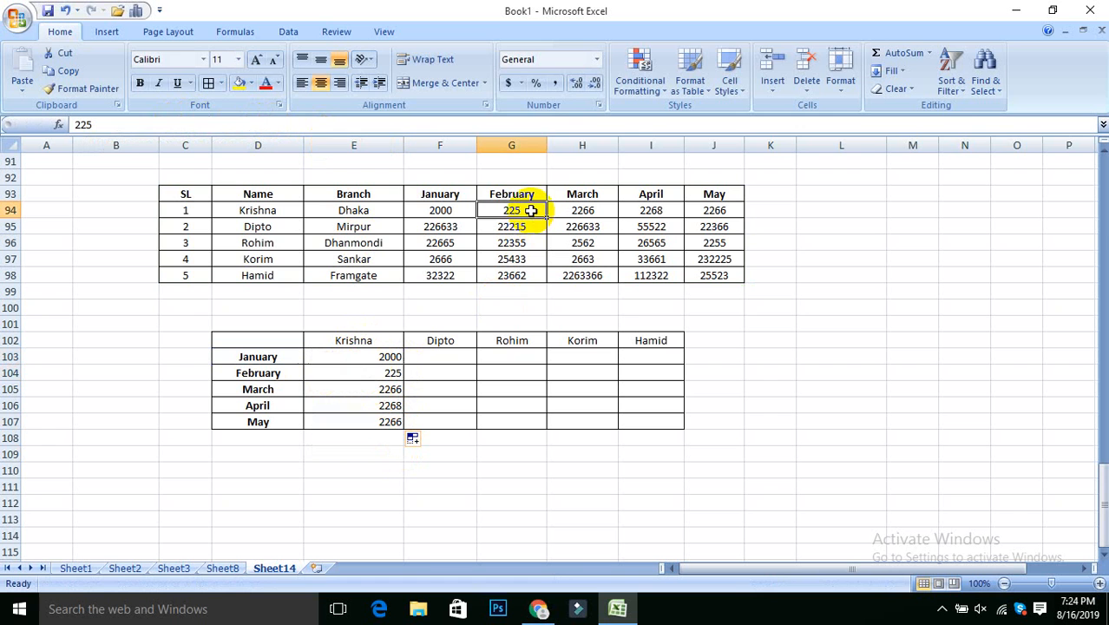
pyautogui.click(363, 394)
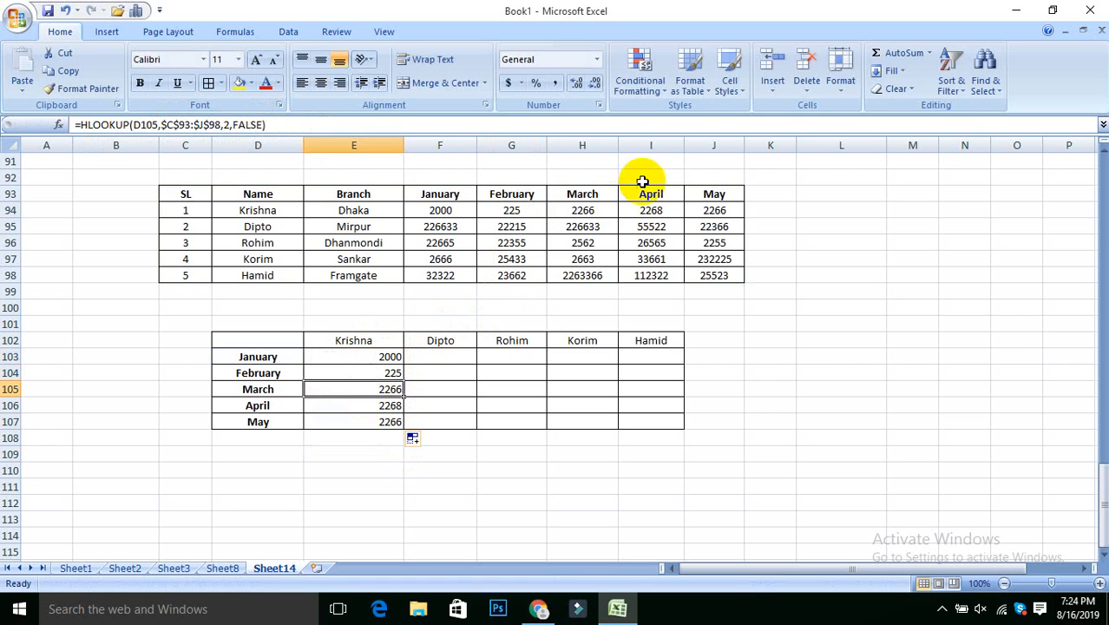
pyautogui.click(580, 210)
pyautogui.click(321, 409)
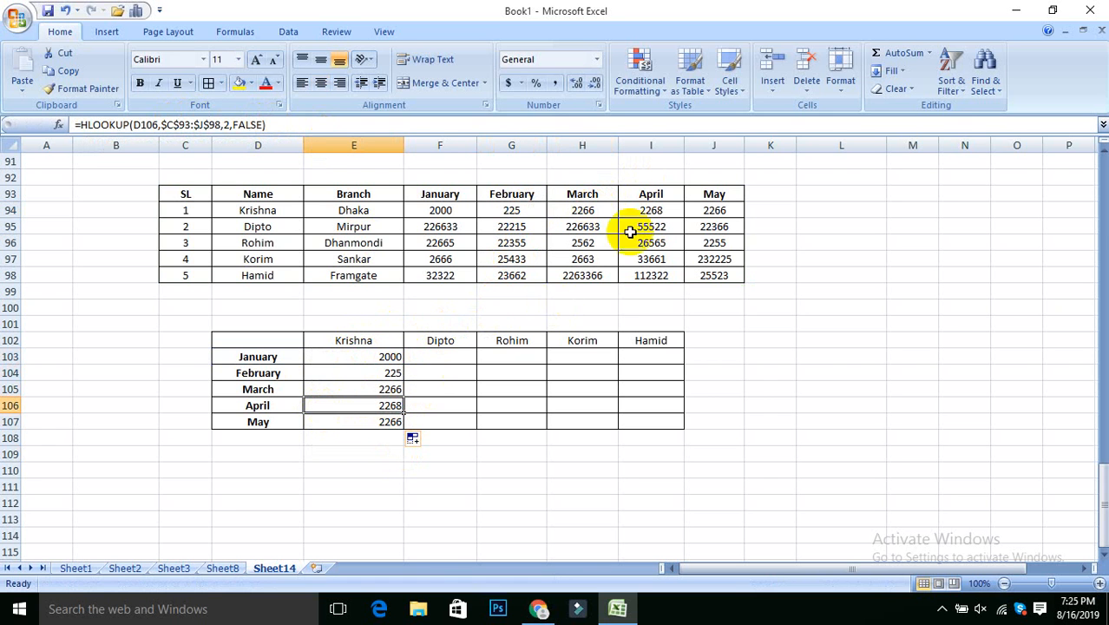
pyautogui.click(444, 439)
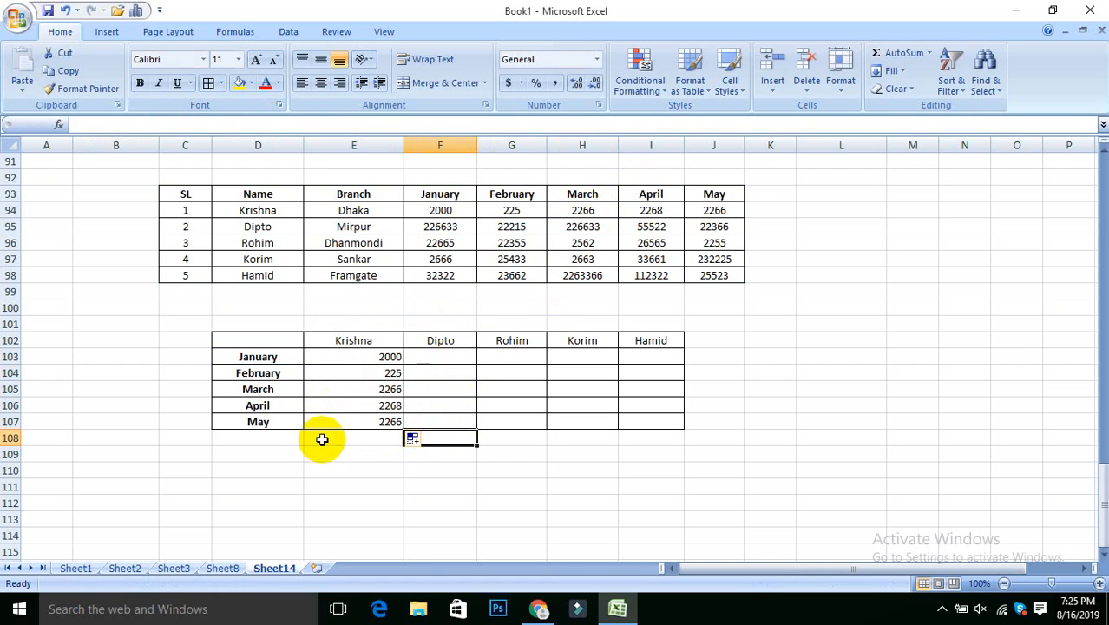